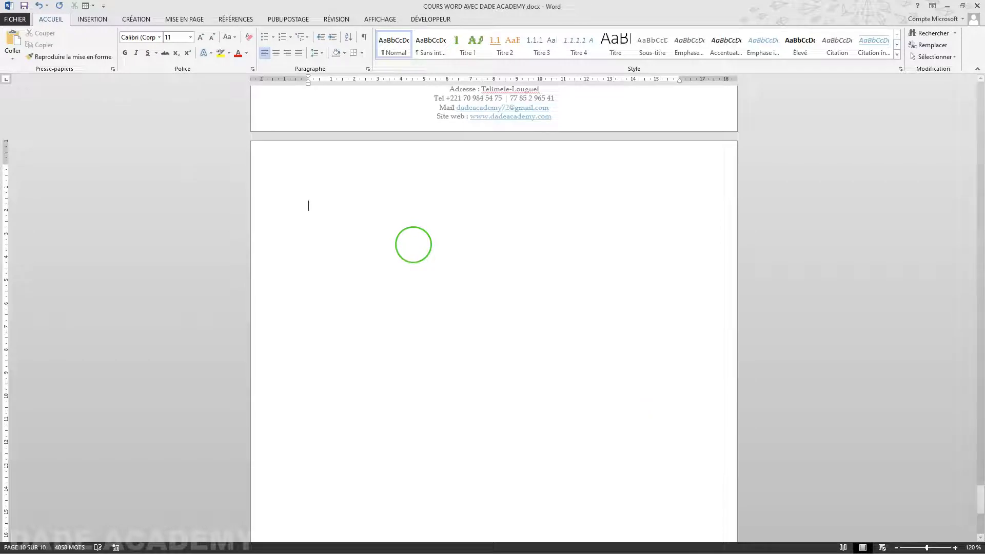
- Place the insertion point at the top of the blank page 10
{"action": "left_click", "coordinate": [418, 251]}
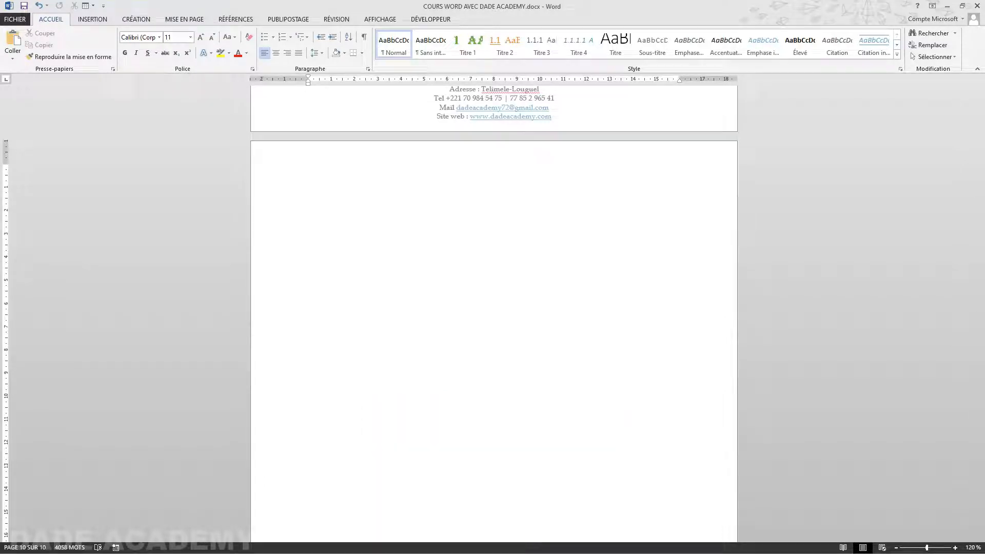
- Enter Mangue, Orange, Banane, Piya and Haricot one per line, correcting the Banane typo
{"action": "type", "text": "Mangue"}
{"action": "key", "text": "Return"}
{"action": "type", "text": "Orange"}
{"action": "type", "text": "Banna"}
{"action": "key", "text": "BackSpace"}
{"action": "key", "text": "BackSpace"}
{"action": "type", "text": "ane"}
{"action": "key", "text": "Return"}
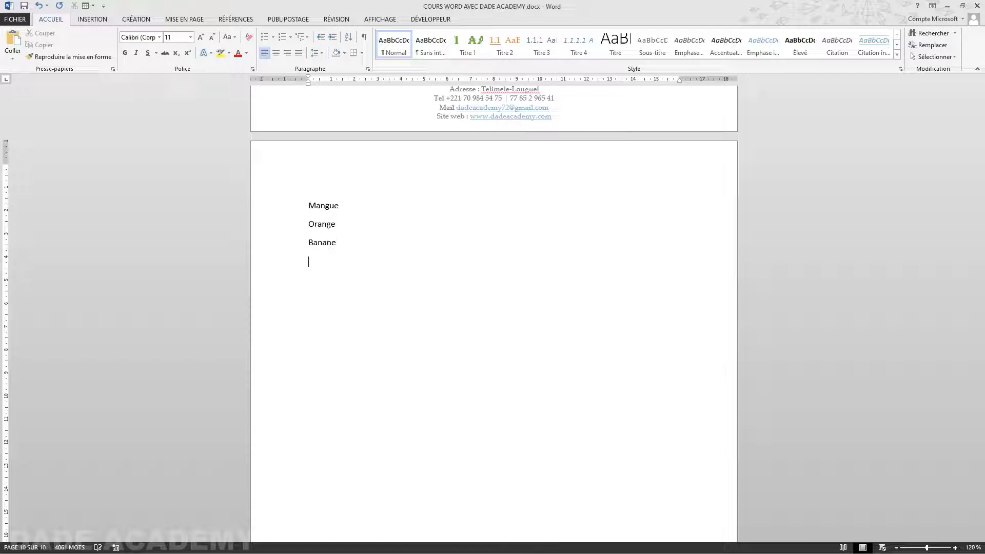
{"action": "type", "text": "Piya"}
{"action": "key", "text": "Return"}
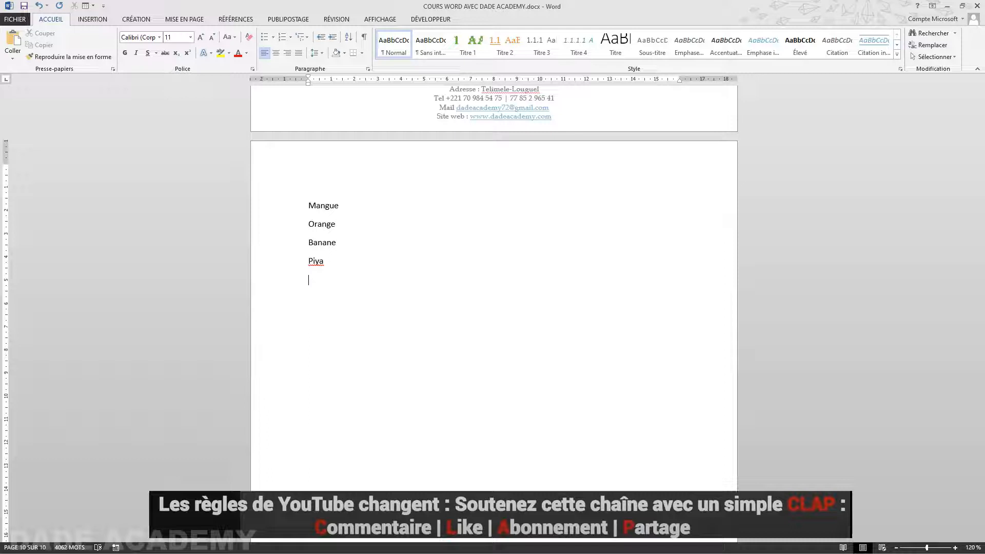
{"action": "type", "text": "Haricot"}
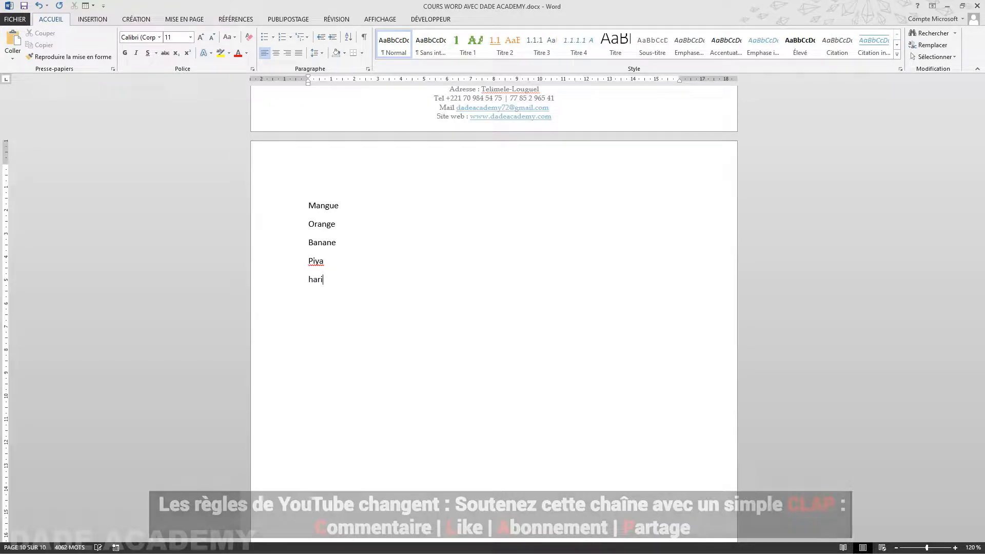
{"action": "key", "text": "Return"}
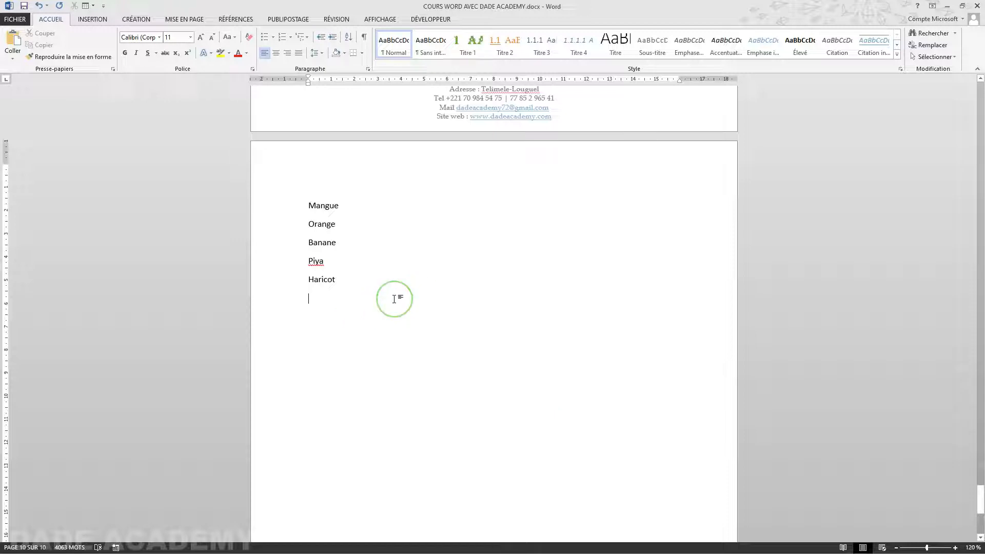
- Bullet the five fruit lines, trying round and checkmark bullets before settling on four-diamond
{"action": "left_click_drag", "start_coordinate": [395, 297], "coordinate": [289, 201]}
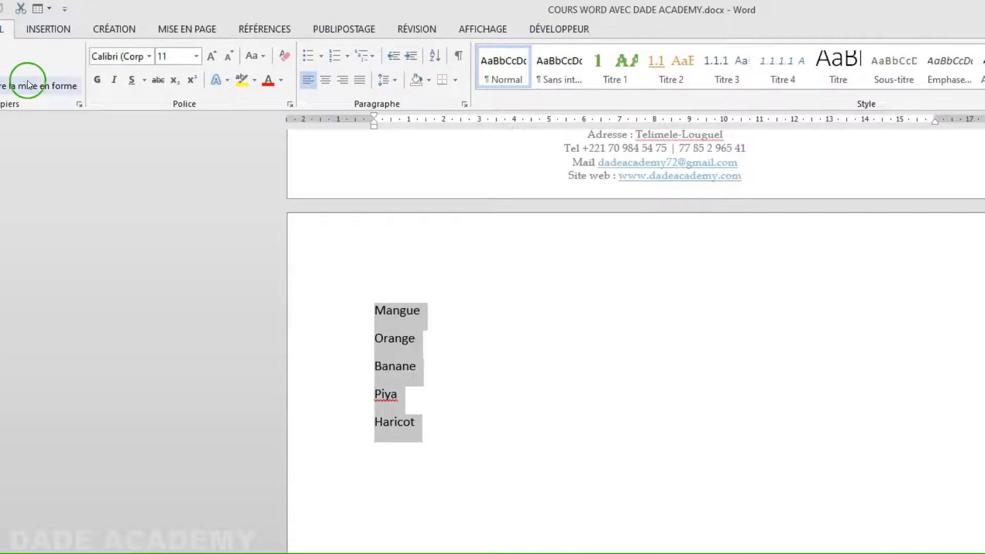
{"action": "left_click", "coordinate": [321, 57]}
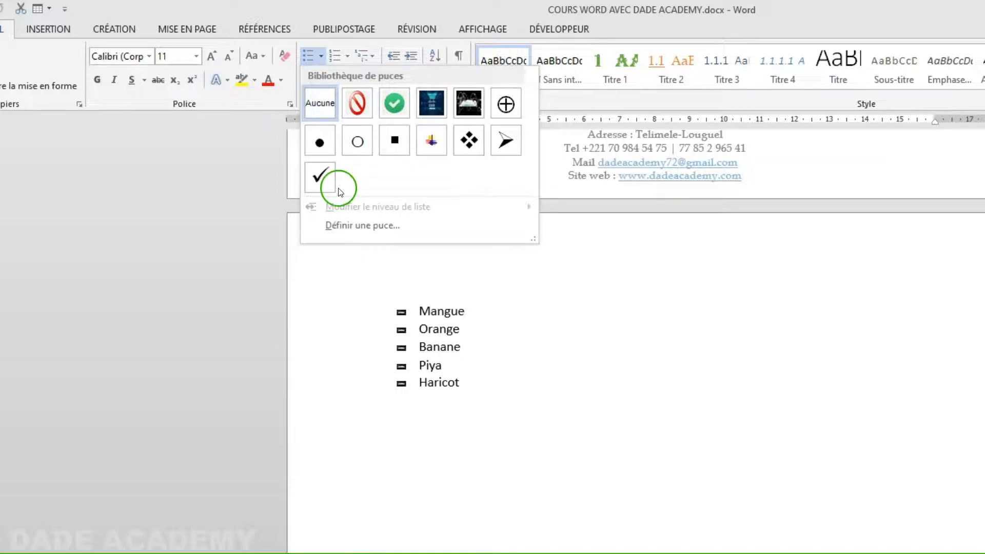
{"action": "left_click", "coordinate": [322, 153]}
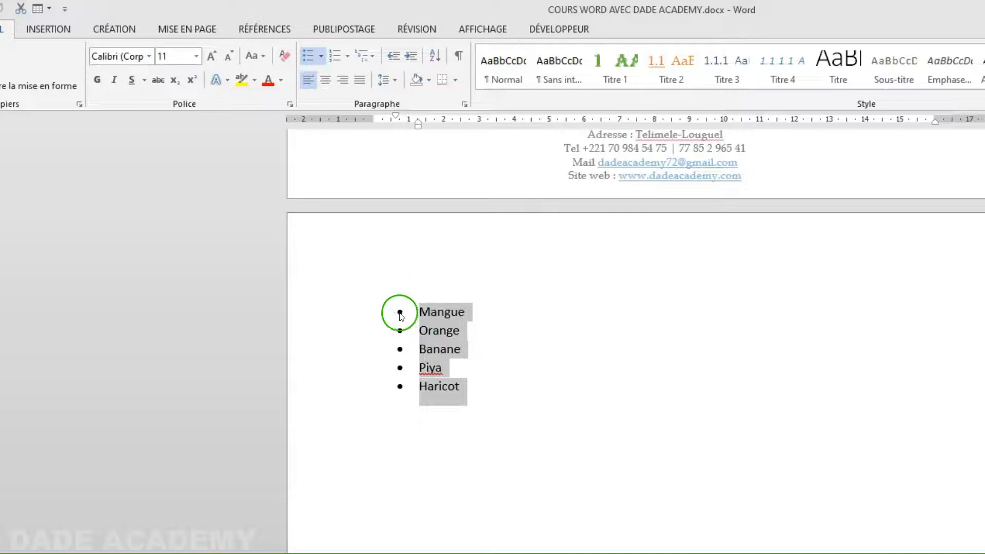
{"action": "left_click", "coordinate": [321, 56]}
{"action": "left_click", "coordinate": [327, 226]}
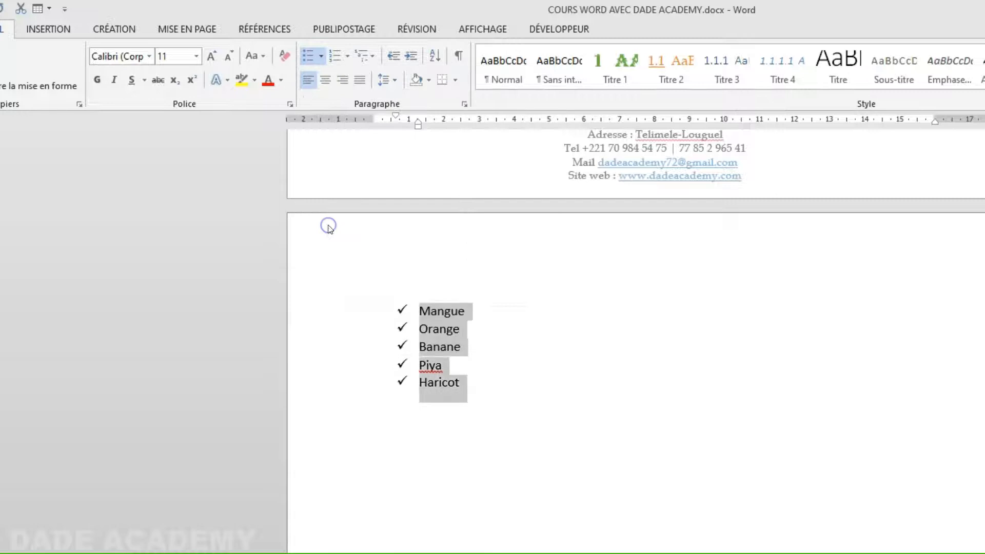
{"action": "left_click", "coordinate": [320, 57]}
{"action": "left_click", "coordinate": [475, 198]}
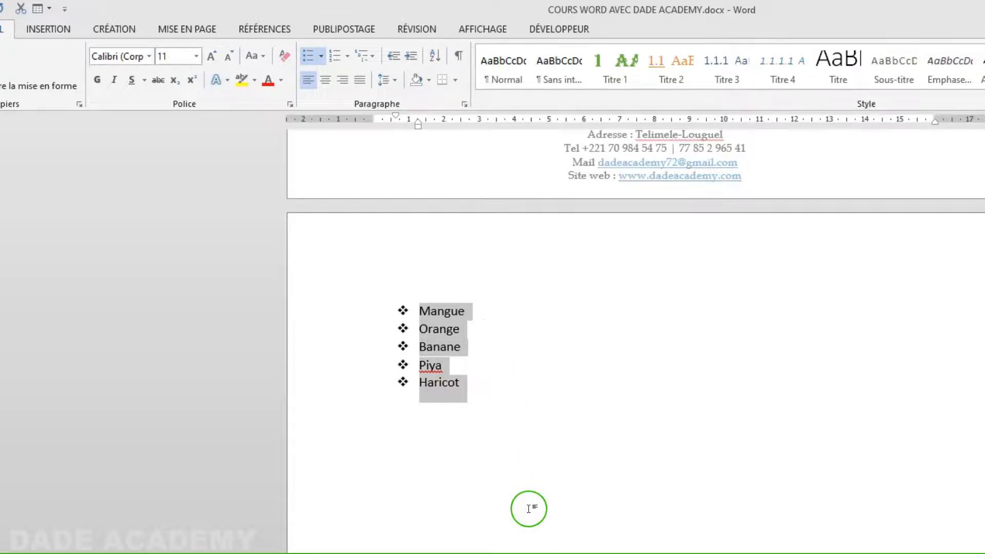
{"action": "scroll", "coordinate": [529, 508], "scroll_direction": "up", "scroll_amount": 2, "text": "ctrl"}
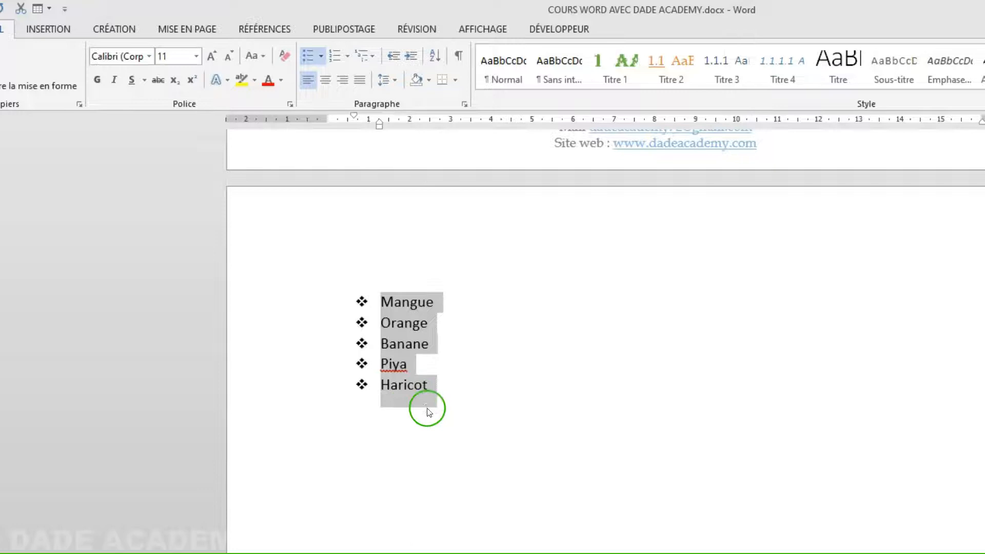
- Open the Définir une nouvelle puce dialog from the Puces menu, keeping the diamond bullets
{"action": "left_click", "coordinate": [320, 55]}
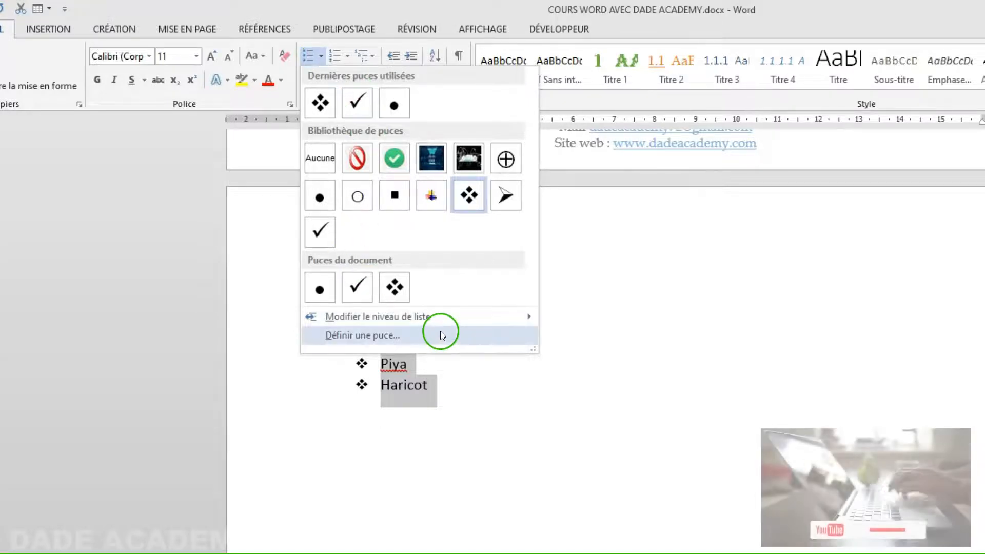
{"action": "mouse_move", "coordinate": [448, 328]}
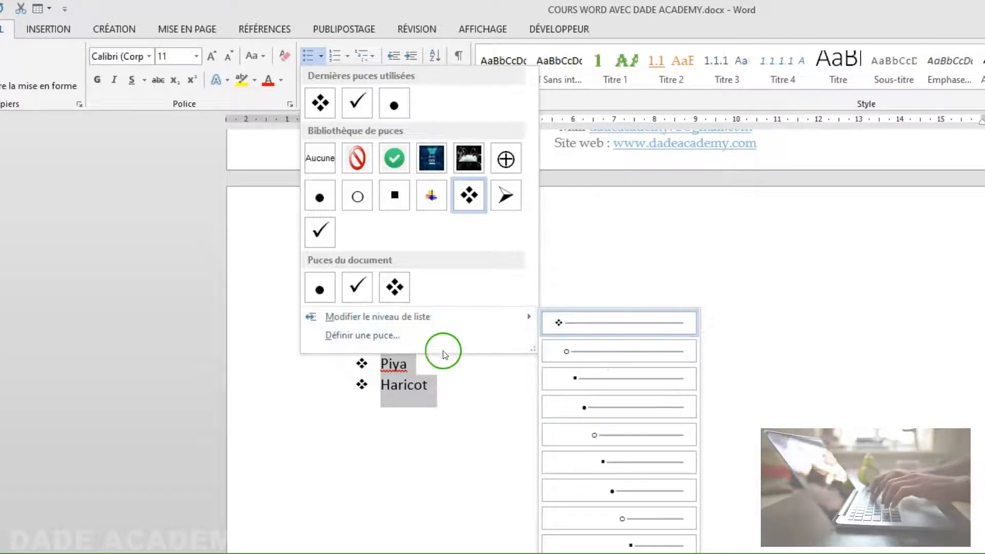
{"action": "left_click", "coordinate": [595, 323]}
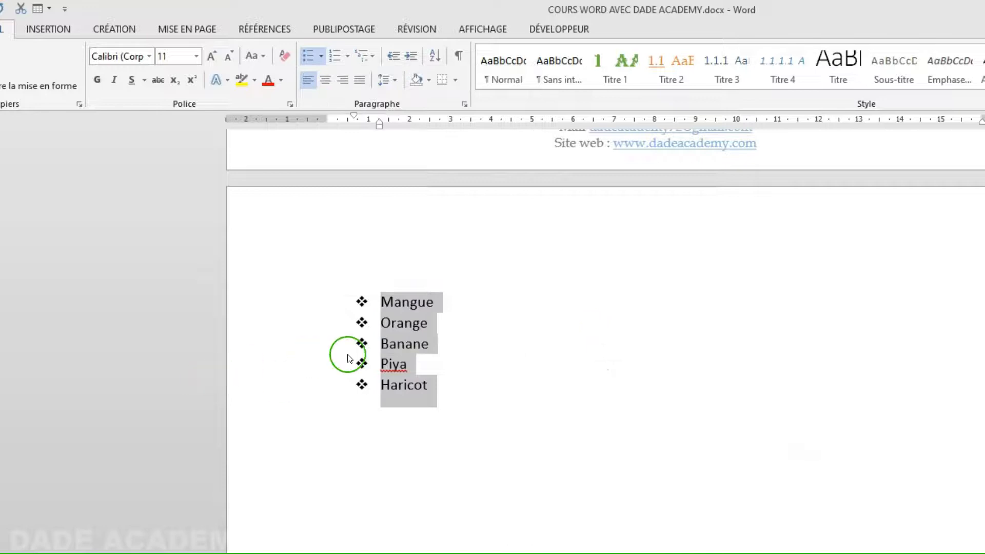
{"action": "left_click", "coordinate": [320, 59]}
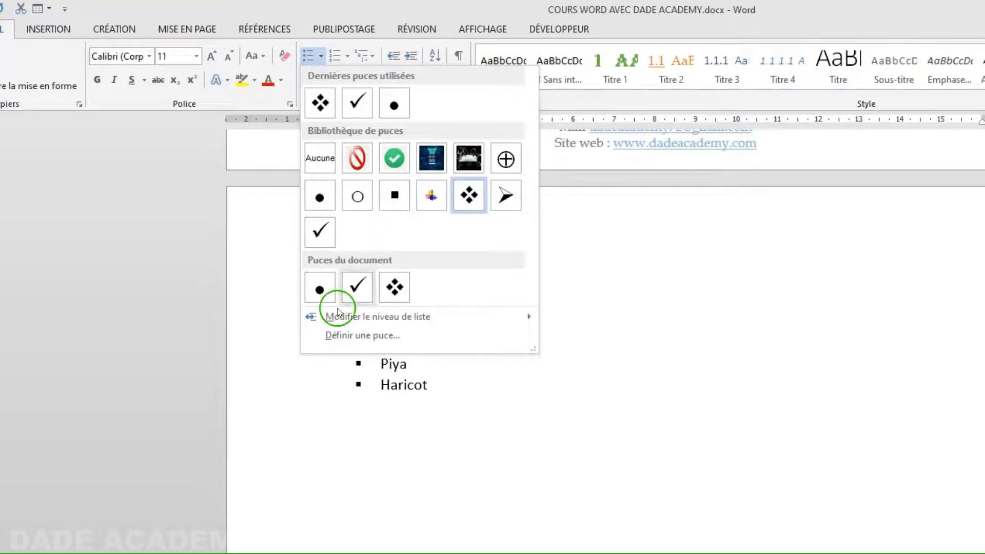
{"action": "left_click", "coordinate": [324, 336]}
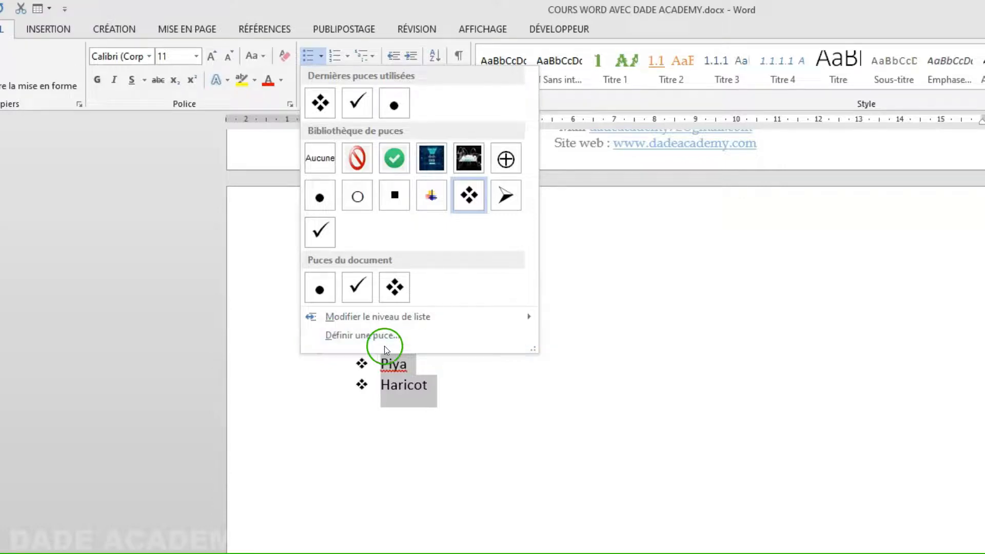
{"action": "left_click", "coordinate": [371, 338]}
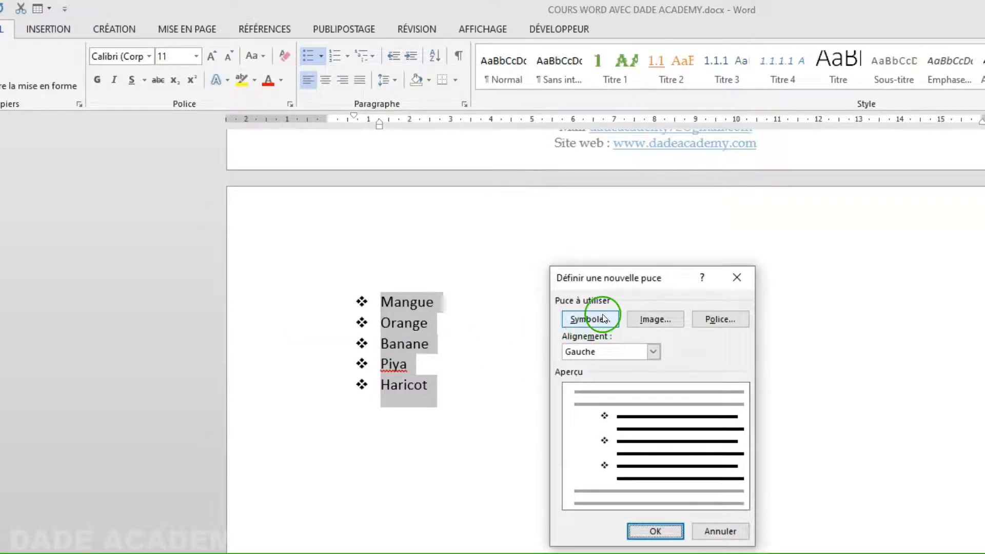
{"action": "left_click_drag", "start_coordinate": [608, 275], "coordinate": [564, 278]}
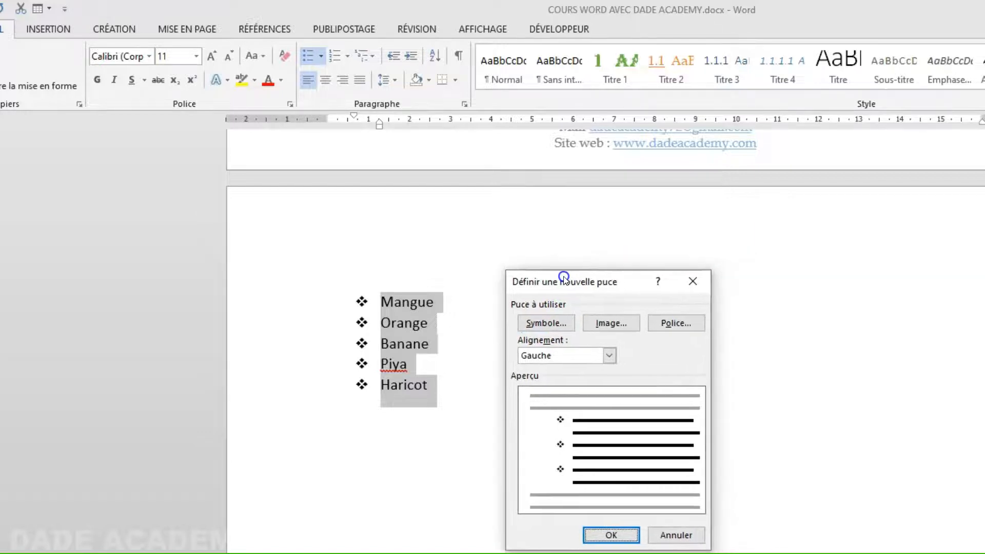
{"action": "left_click", "coordinate": [553, 329]}
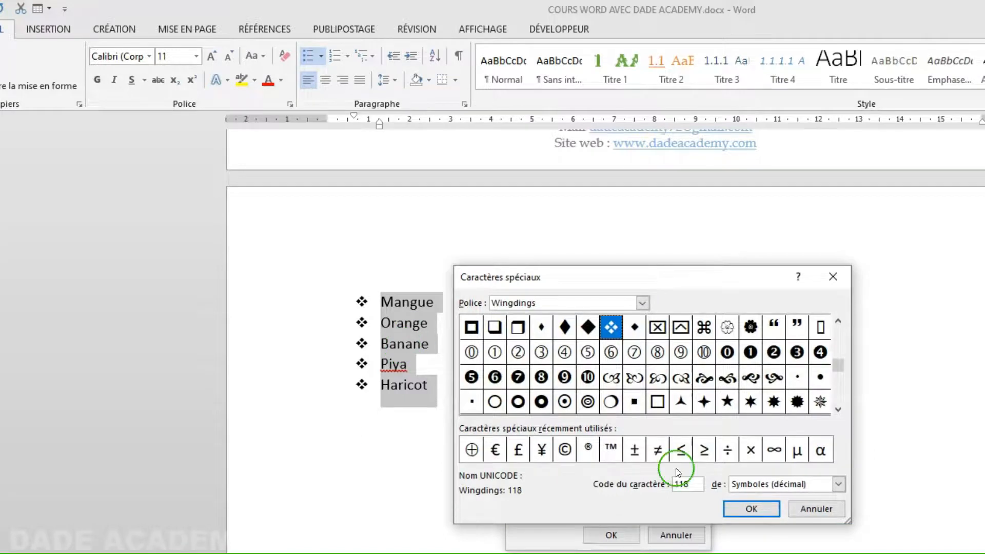
{"action": "left_click", "coordinate": [565, 450]}
{"action": "left_click", "coordinate": [763, 508]}
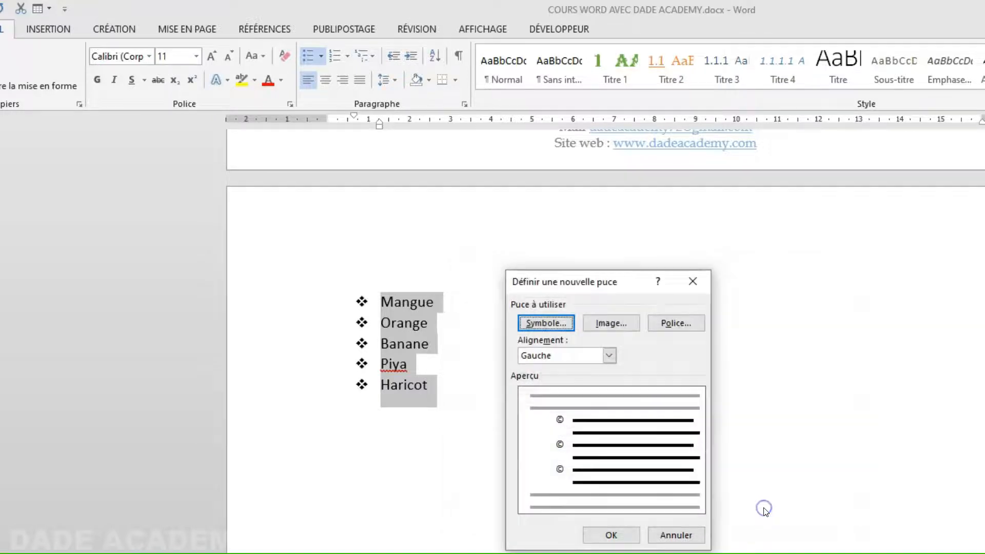
{"action": "left_click", "coordinate": [611, 534]}
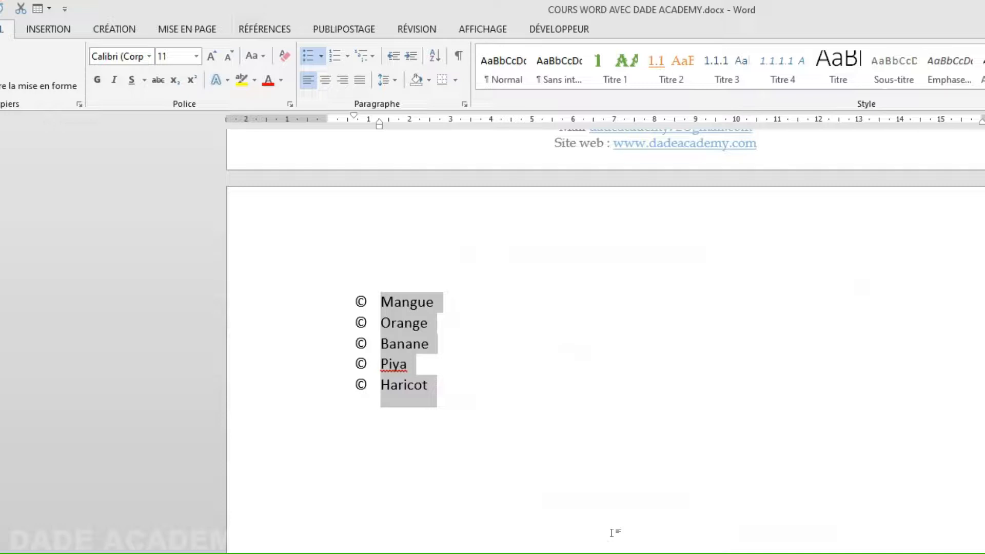
{"action": "left_click", "coordinate": [319, 57]}
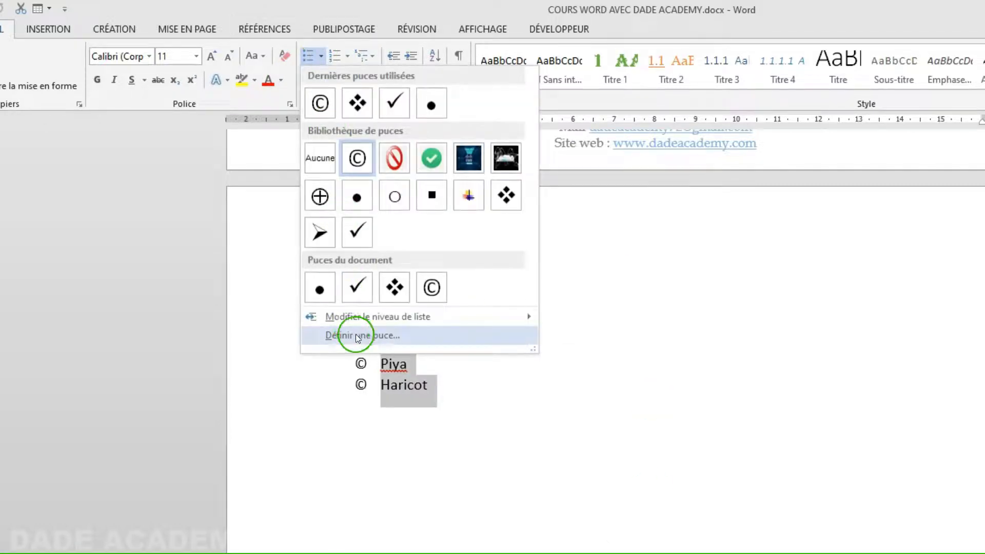
{"action": "left_click", "coordinate": [359, 334]}
{"action": "left_click", "coordinate": [558, 324]}
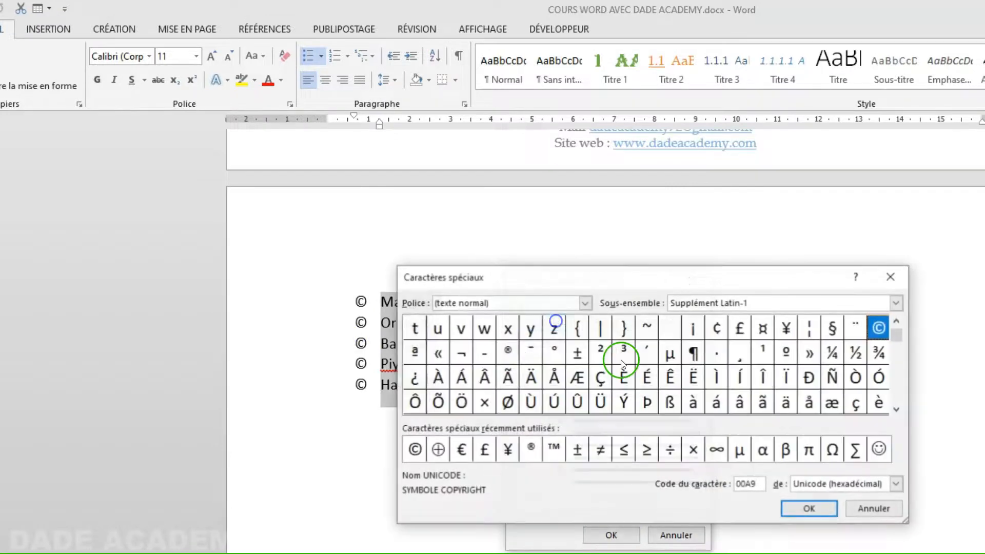
{"action": "left_click", "coordinate": [586, 303]}
{"action": "scroll", "coordinate": [530, 336], "scroll_direction": "down", "scroll_amount": 6}
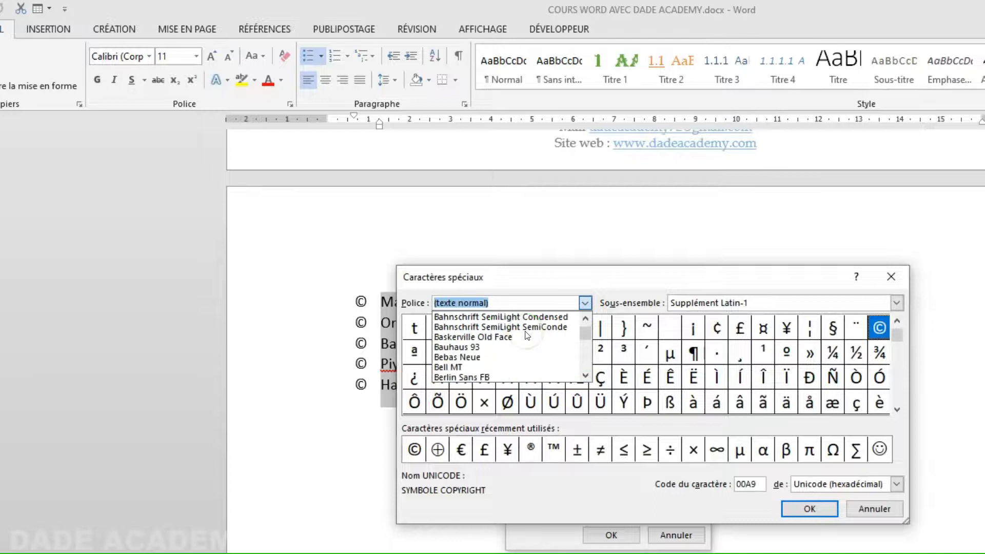
{"action": "left_click", "coordinate": [525, 331]}
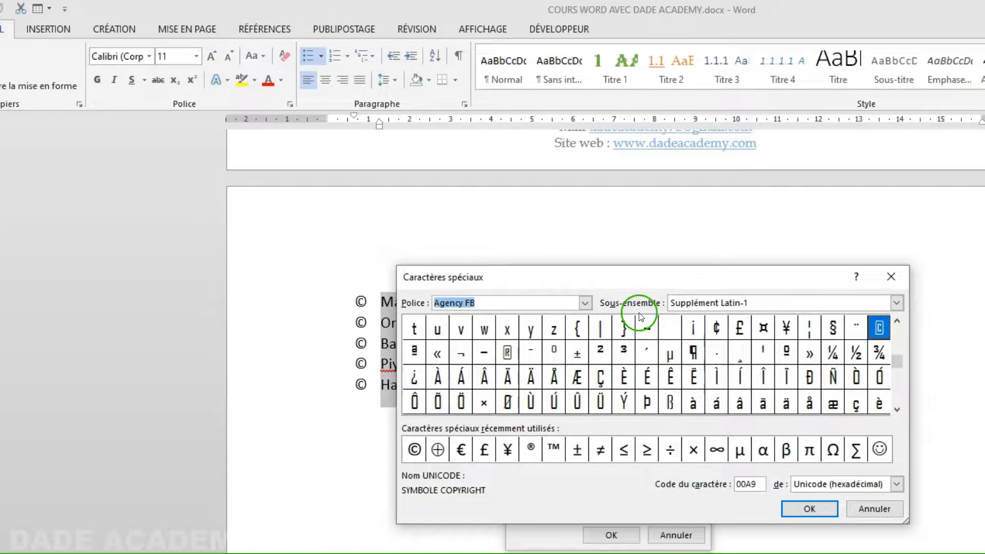
{"action": "left_click", "coordinate": [754, 301]}
{"action": "left_click", "coordinate": [728, 347]}
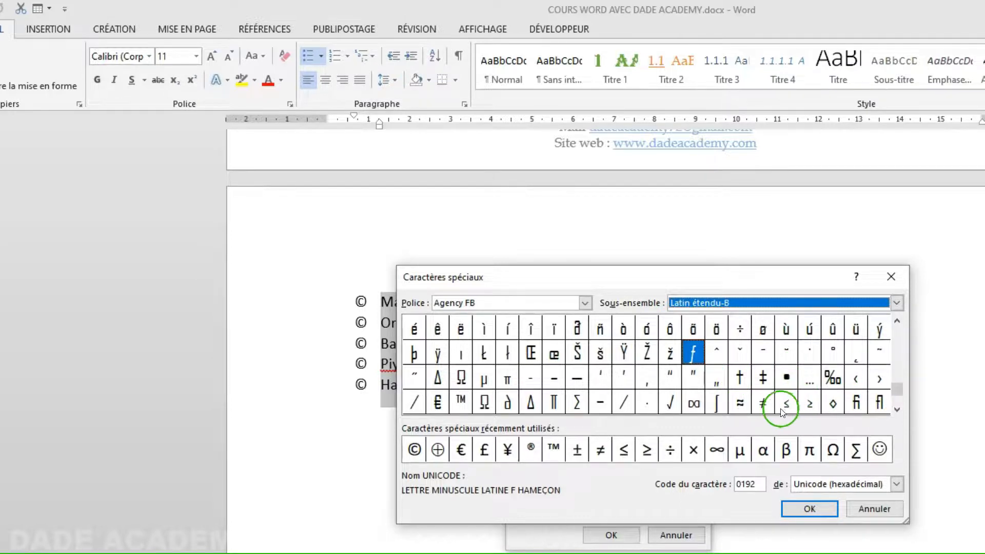
{"action": "left_click", "coordinate": [863, 509]}
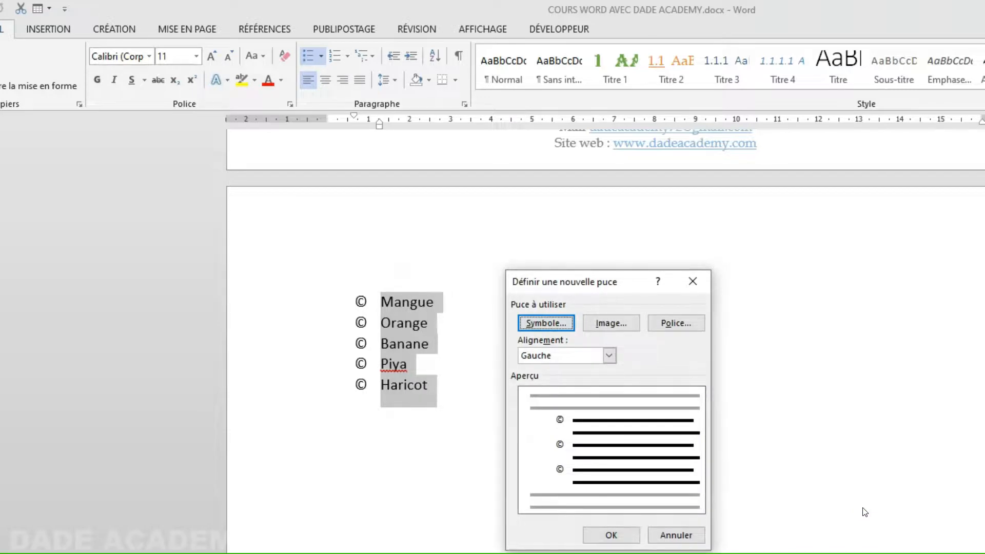
- Choose a picture bullet from file and browse to the Reseaux Sociaux folder on DATA (D:)
{"action": "left_click", "coordinate": [619, 325]}
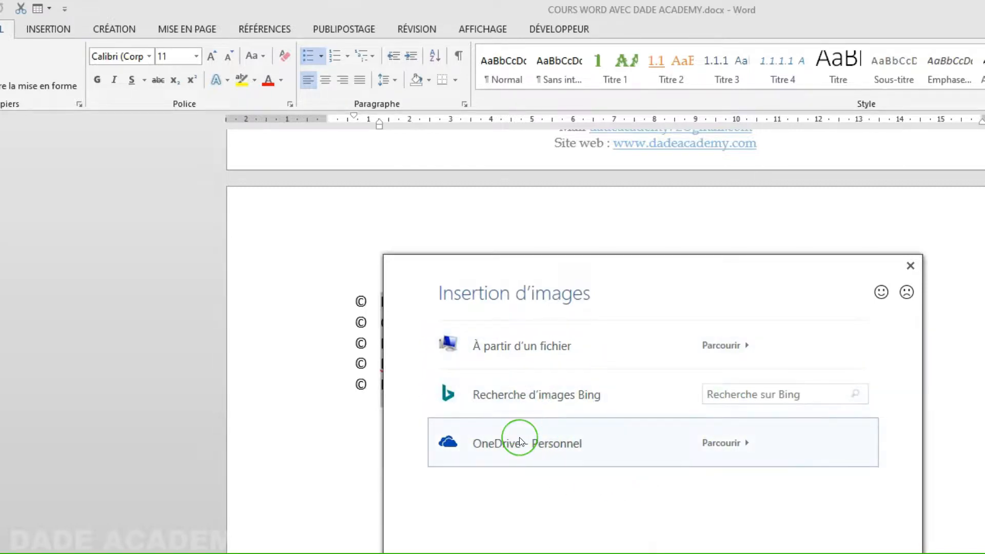
{"action": "left_click", "coordinate": [557, 347]}
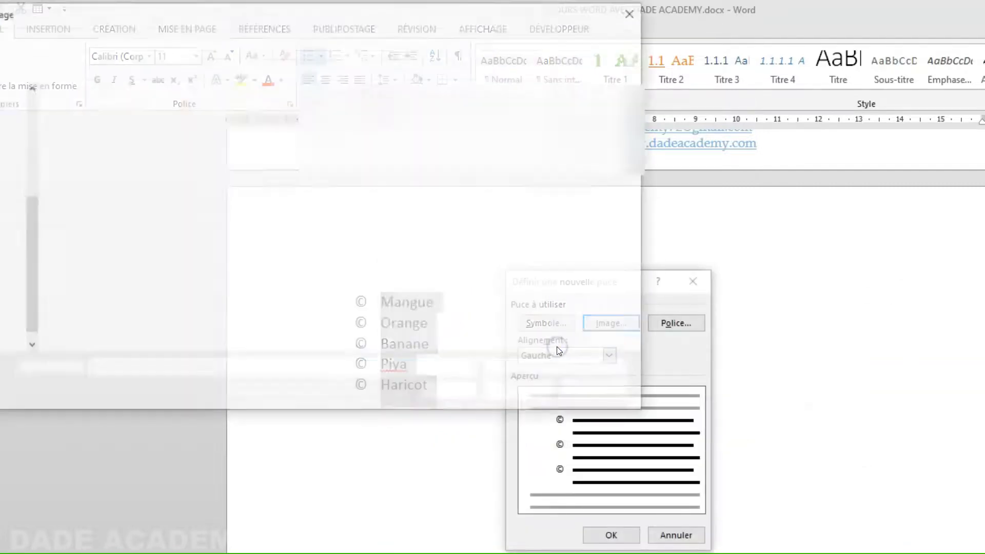
{"action": "left_click", "coordinate": [582, 293]}
{"action": "left_click", "coordinate": [82, 214]}
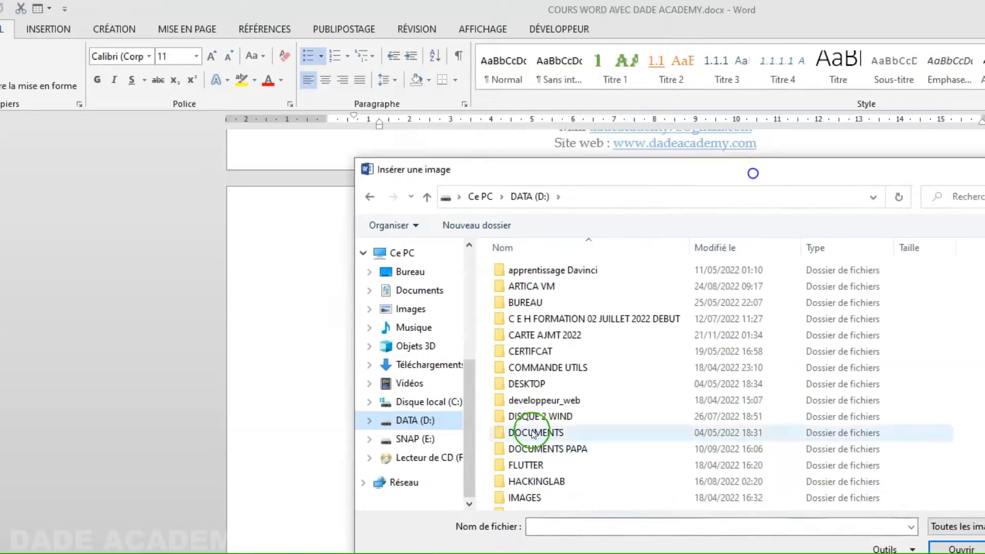
{"action": "scroll", "coordinate": [553, 462], "scroll_direction": "down", "scroll_amount": 5}
{"action": "left_click", "coordinate": [553, 505]}
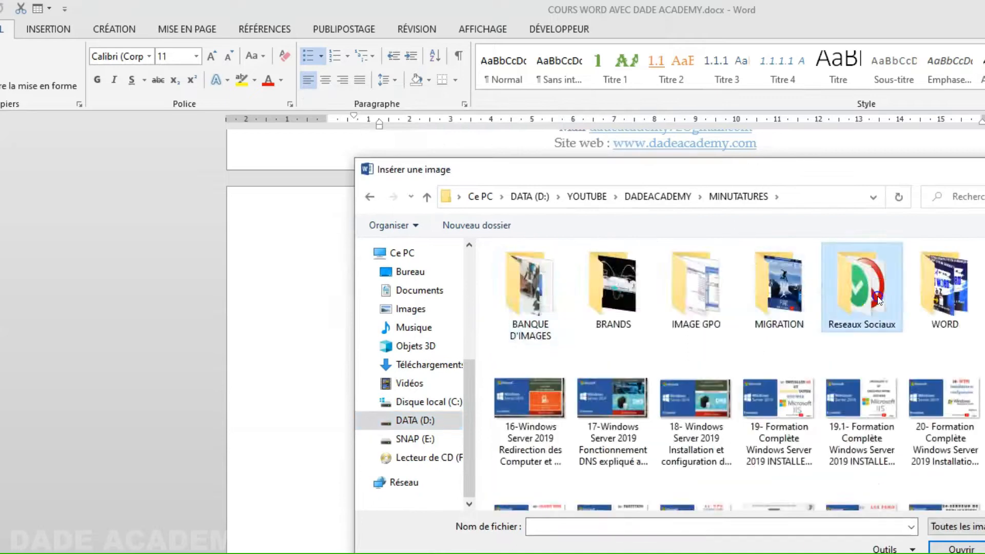
{"action": "double_click", "coordinate": [862, 287]}
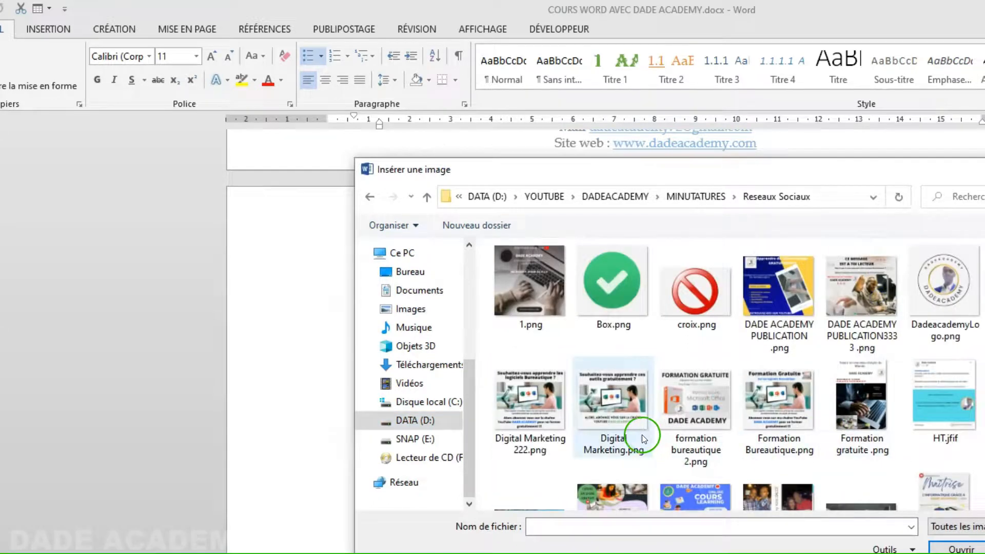
- Insert Box.png as the green check-mark bullet, apply it and deselect the list
{"action": "left_click", "coordinate": [607, 297]}
{"action": "left_click", "coordinate": [962, 548]}
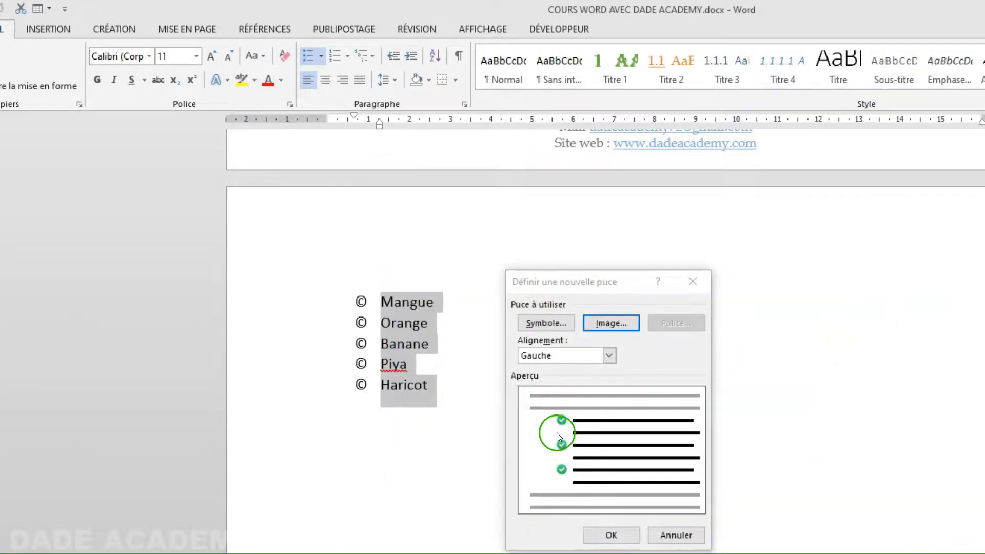
{"action": "left_click", "coordinate": [623, 534]}
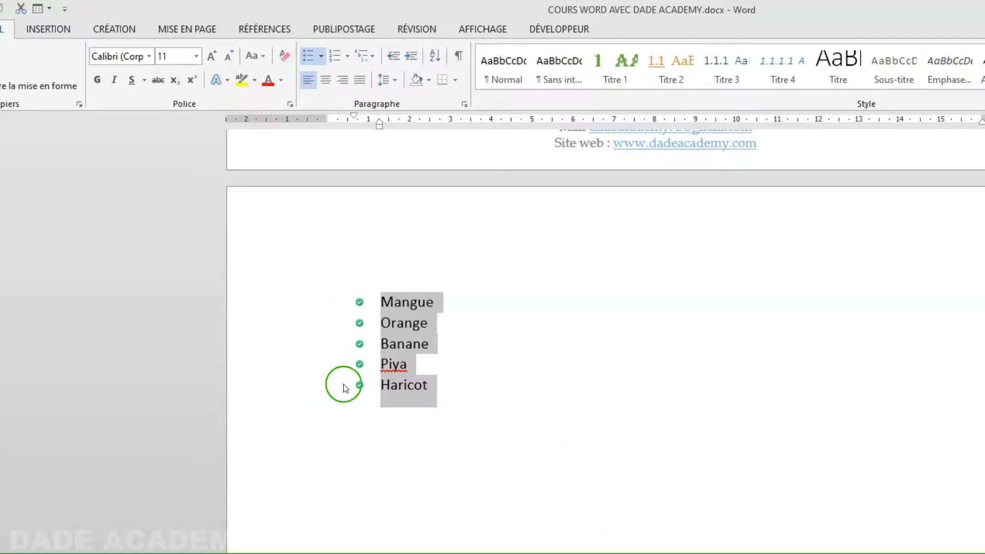
{"action": "left_click", "coordinate": [461, 408]}
- Remove the empty bullet line and paste a copy of the fruit list below, selecting it
{"action": "left_click_drag", "start_coordinate": [459, 402], "coordinate": [339, 301]}
{"action": "key", "text": "ctrl+c"}
{"action": "left_click", "coordinate": [477, 377]}
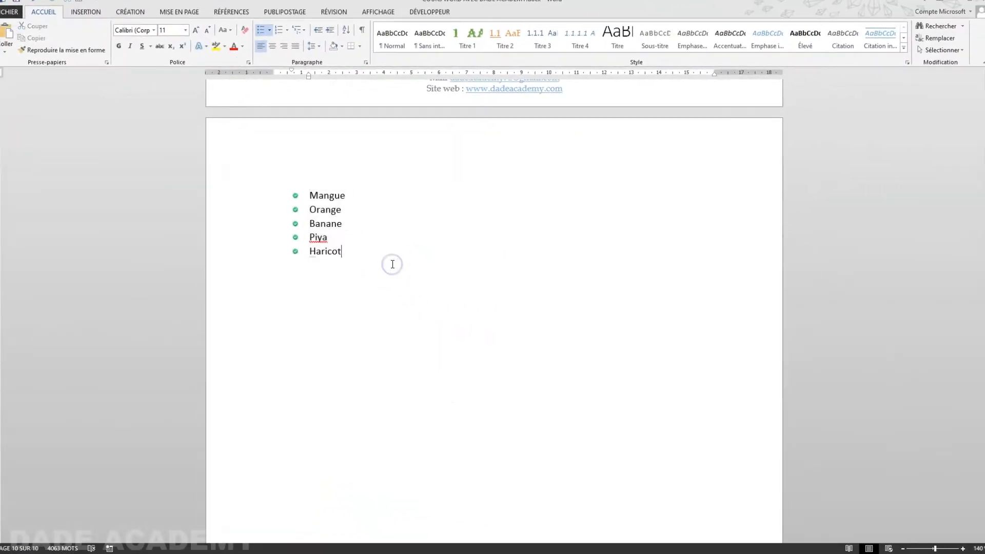
{"action": "key", "text": "Return"}
{"action": "key", "text": "Return"}
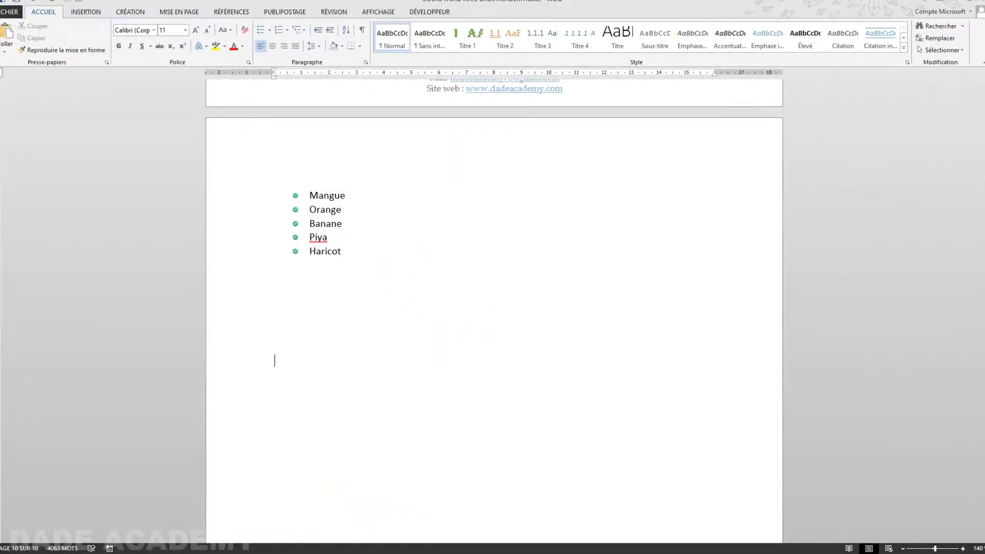
{"action": "key", "text": "ctrl+v"}
{"action": "left_click_drag", "start_coordinate": [354, 417], "coordinate": [274, 347]}
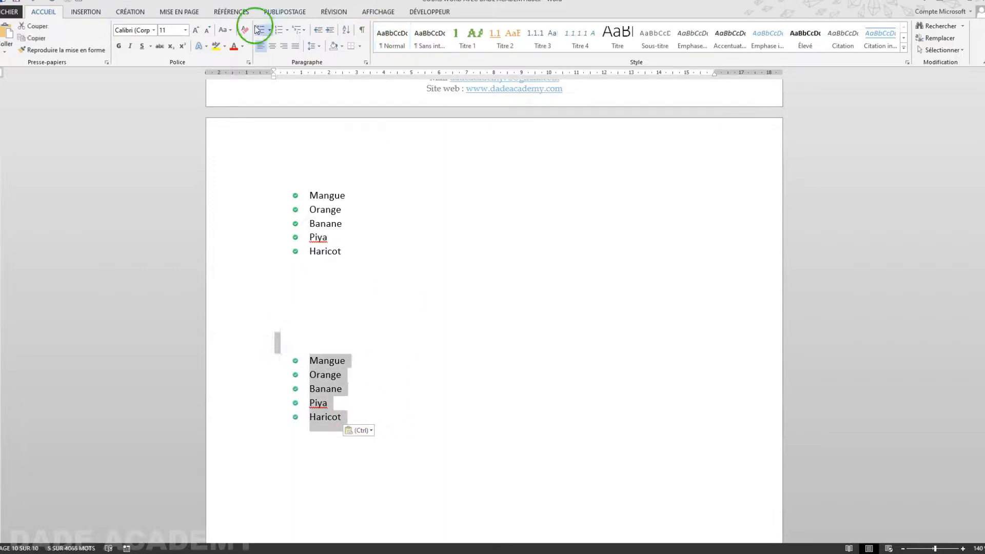
- Give the copied list croix.png picture bullets via Définir une puce
{"action": "left_click", "coordinate": [270, 30]}
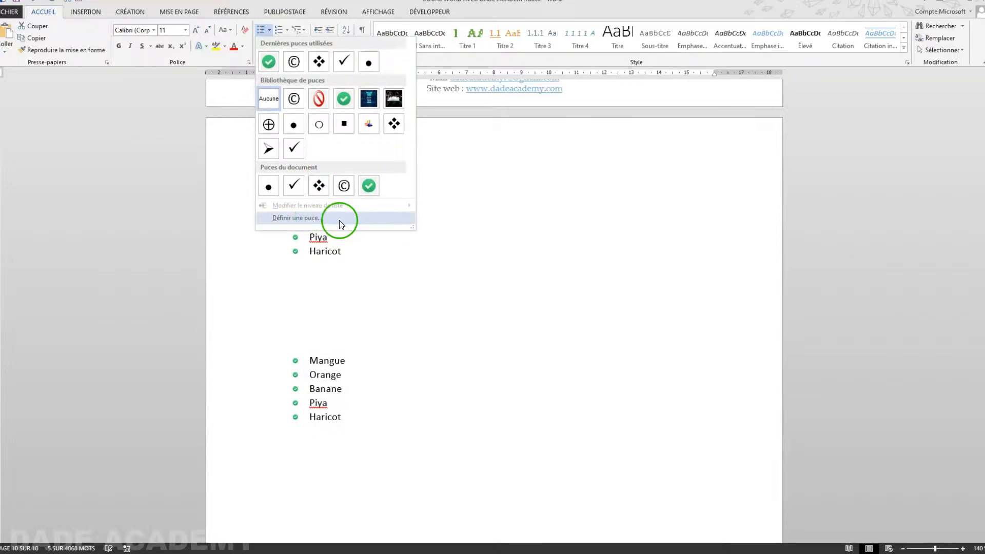
{"action": "left_click", "coordinate": [334, 218]}
{"action": "left_click", "coordinate": [454, 210]}
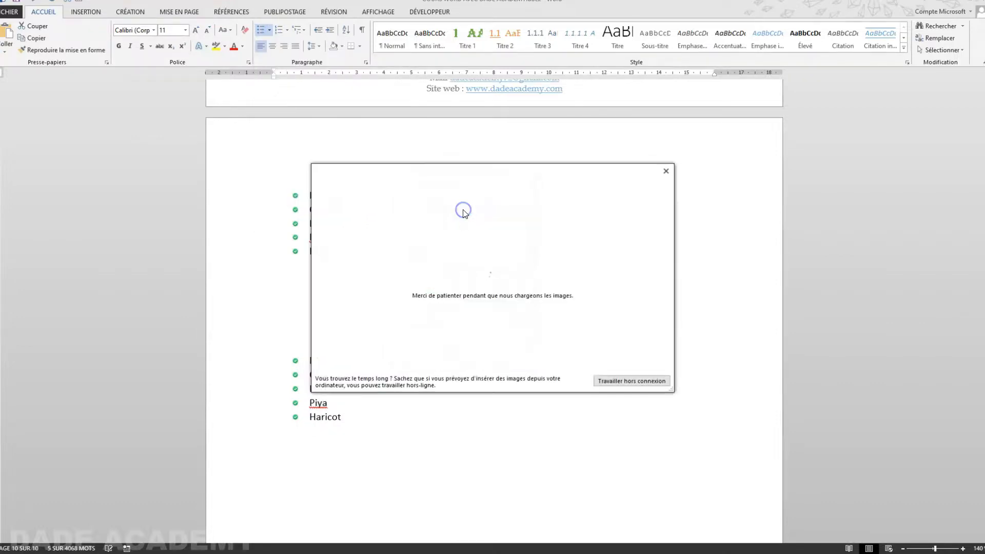
{"action": "left_click", "coordinate": [451, 226]}
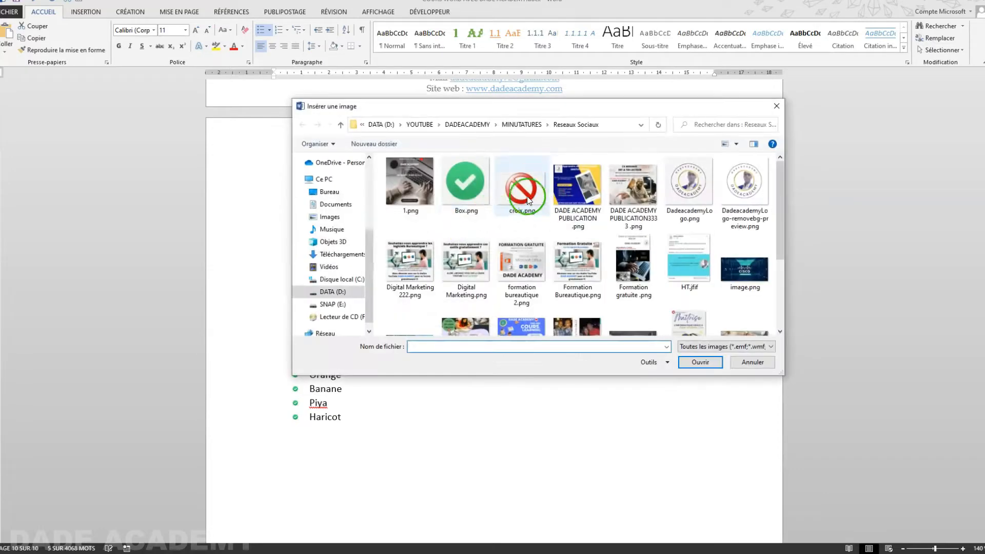
{"action": "left_click", "coordinate": [524, 200]}
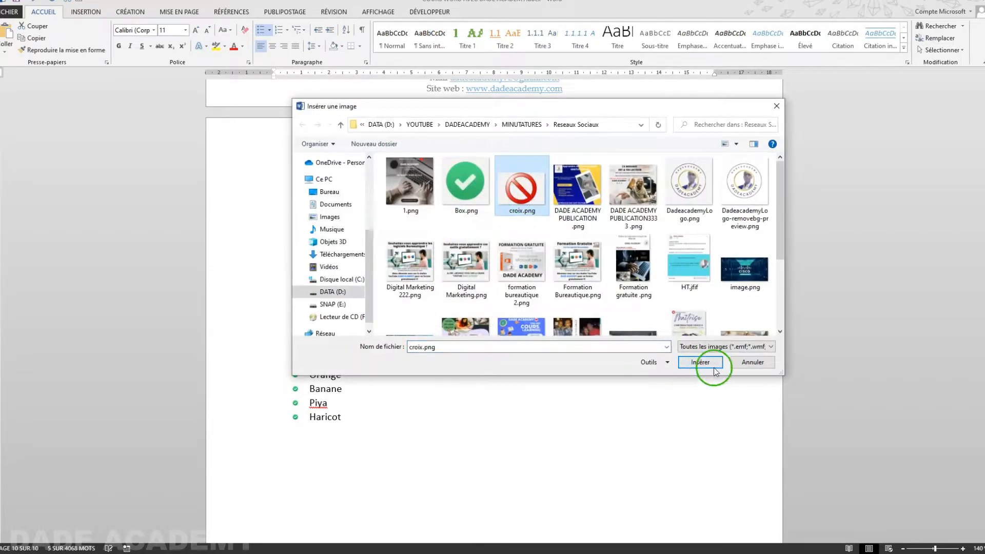
{"action": "left_click", "coordinate": [700, 361]}
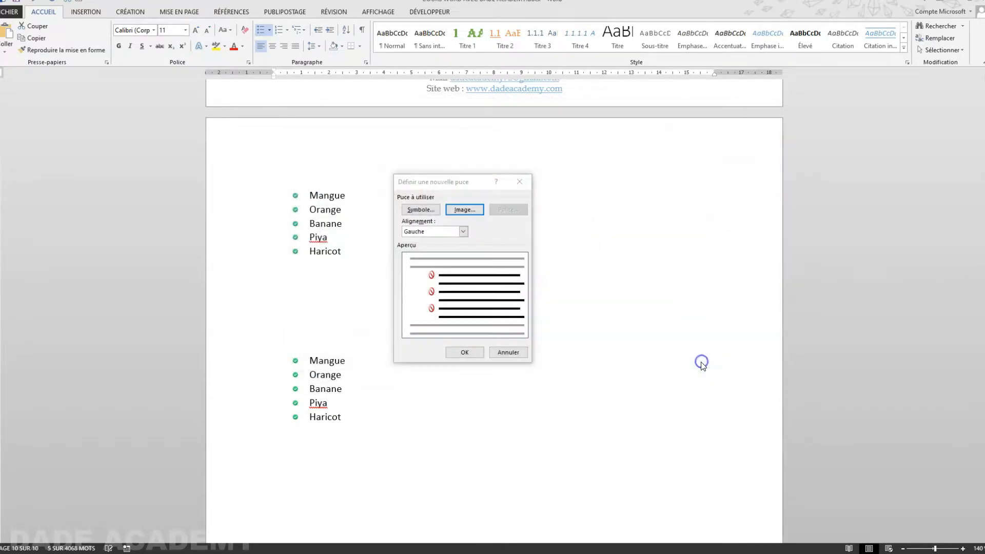
{"action": "left_click", "coordinate": [470, 353]}
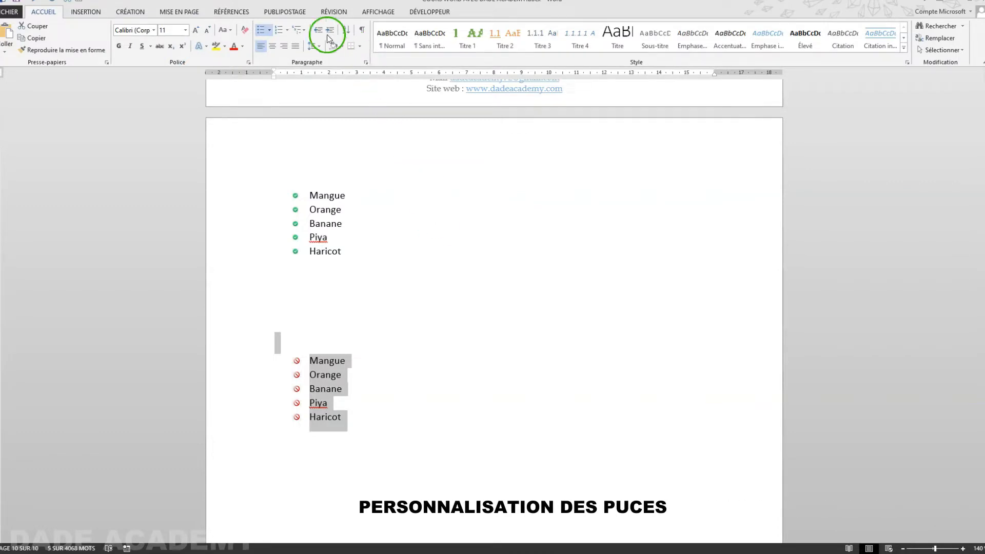
- Browse the Numérotation and multilevel list galleries, then show the bullet library with both picture bullets
{"action": "left_click", "coordinate": [290, 30]}
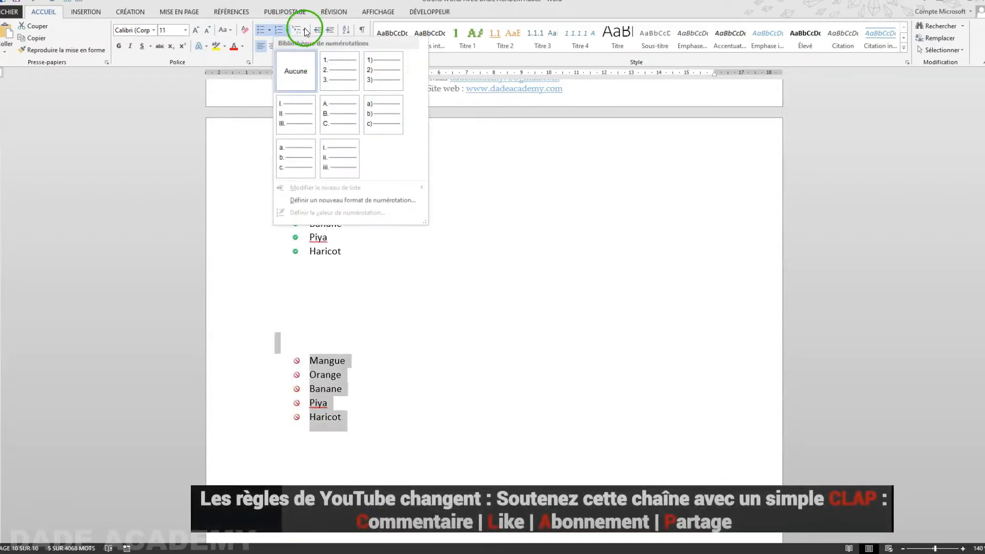
{"action": "left_click", "coordinate": [305, 31]}
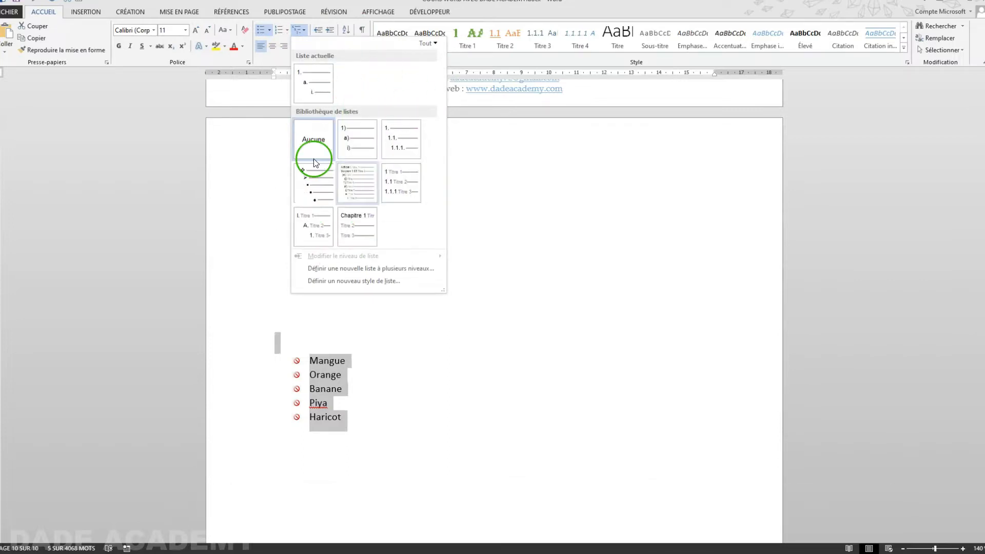
{"action": "left_click", "coordinate": [269, 32]}
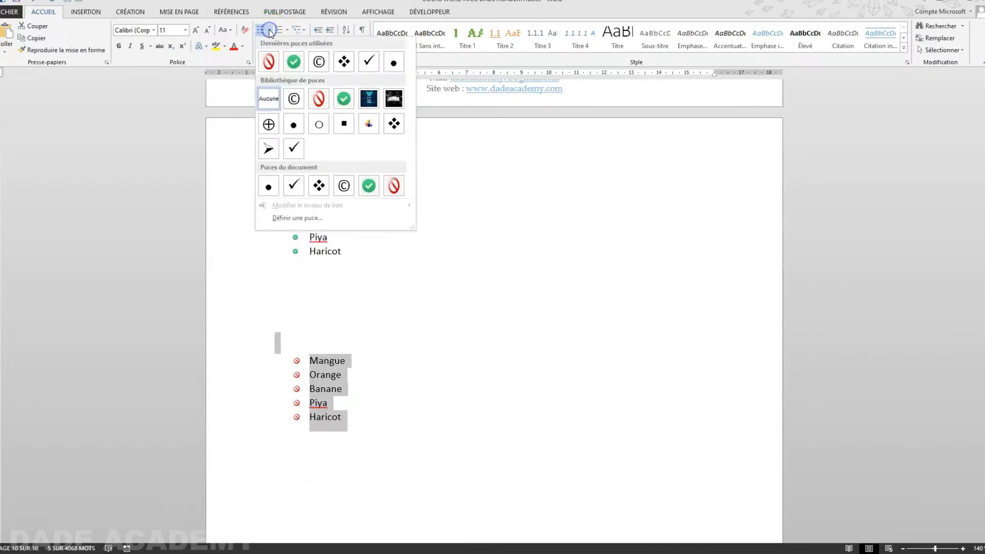